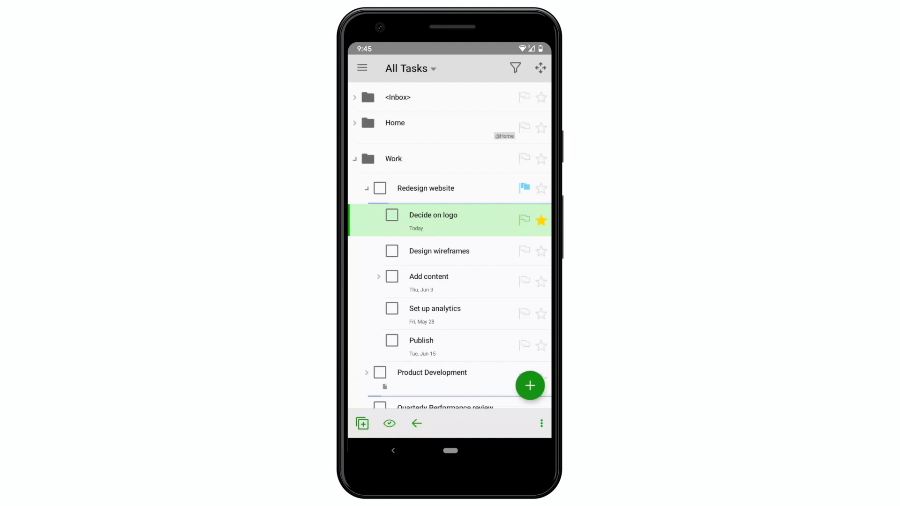
- Swipe the Decide on logo row and postpone its due date to tomorrow
mouse_move(513, 227)
mouse_down()
mouse_move(424, 227)
mouse_move(510, 227)
mouse_up()
drag(372, 219, 549, 219)
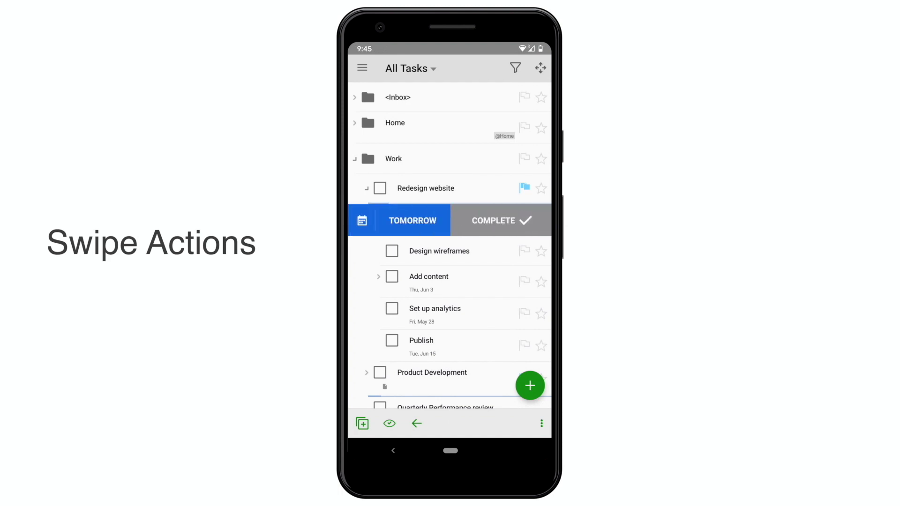
click(418, 224)
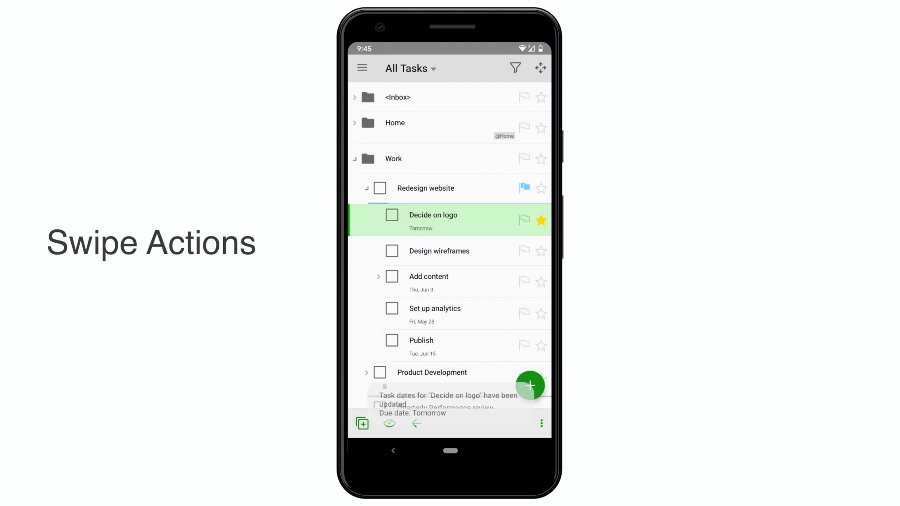
scroll(450, 232, down, 5)
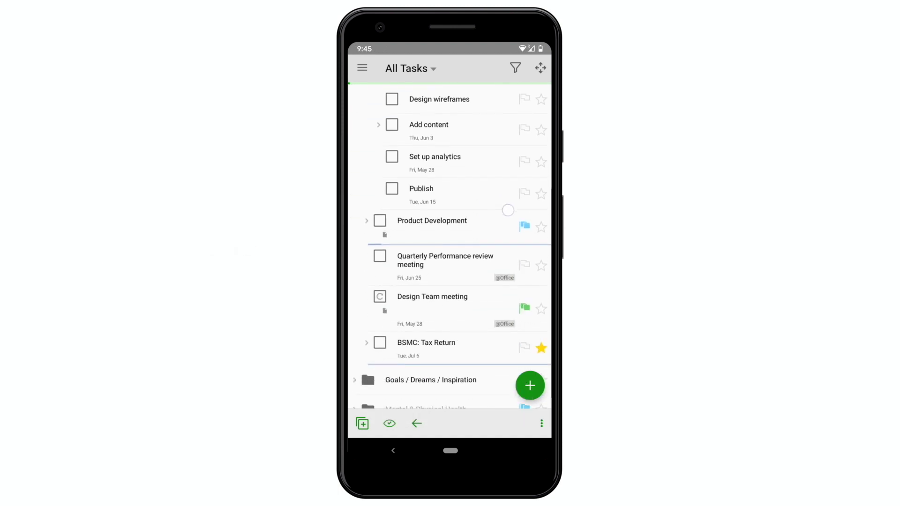
- Make Quarterly Performance review meeting repeat monthly on the first Friday, every 3 months
click(462, 273)
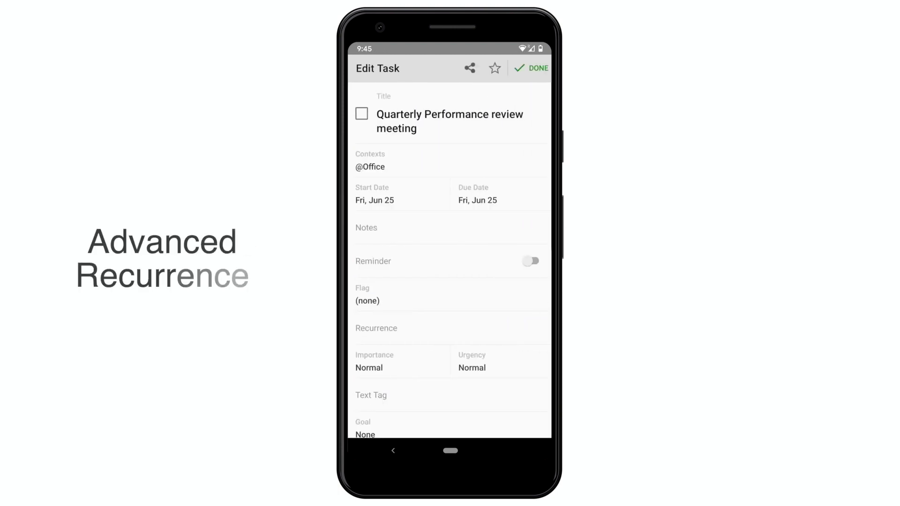
click(382, 333)
click(363, 217)
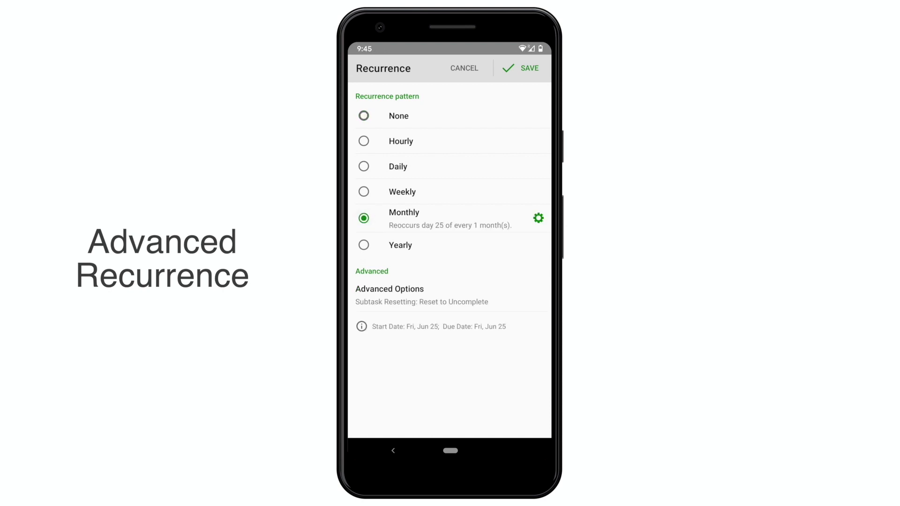
click(538, 218)
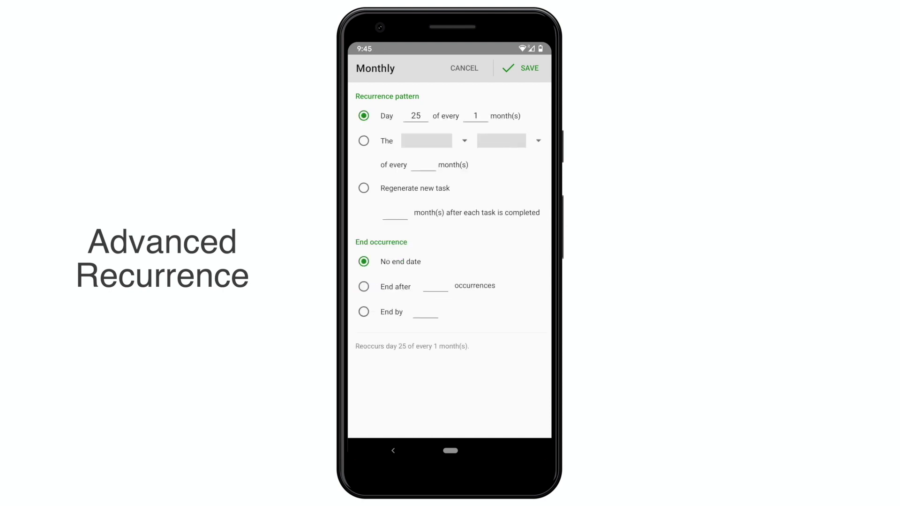
click(440, 142)
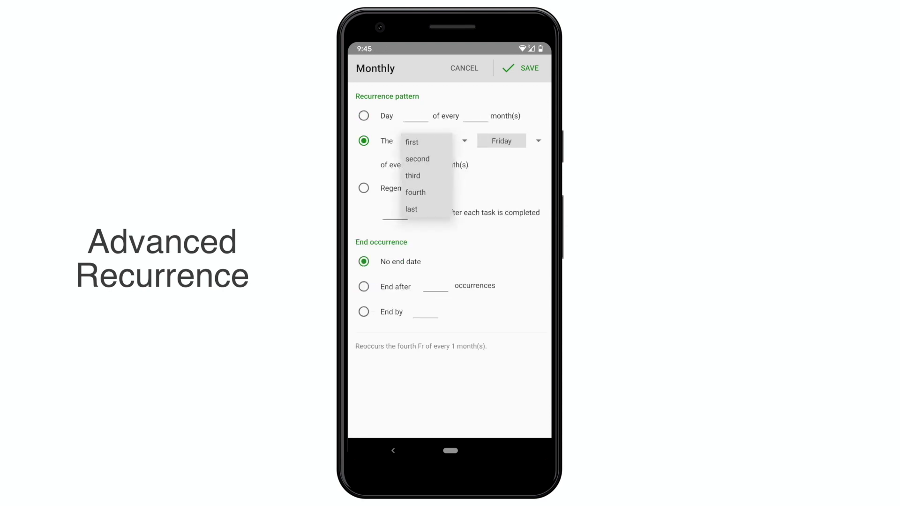
click(425, 165)
text(3)
click(526, 422)
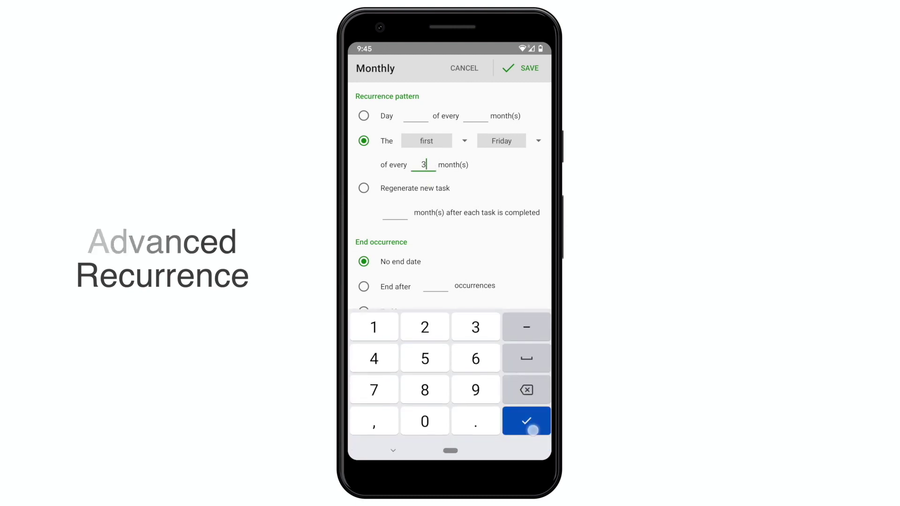
click(520, 68)
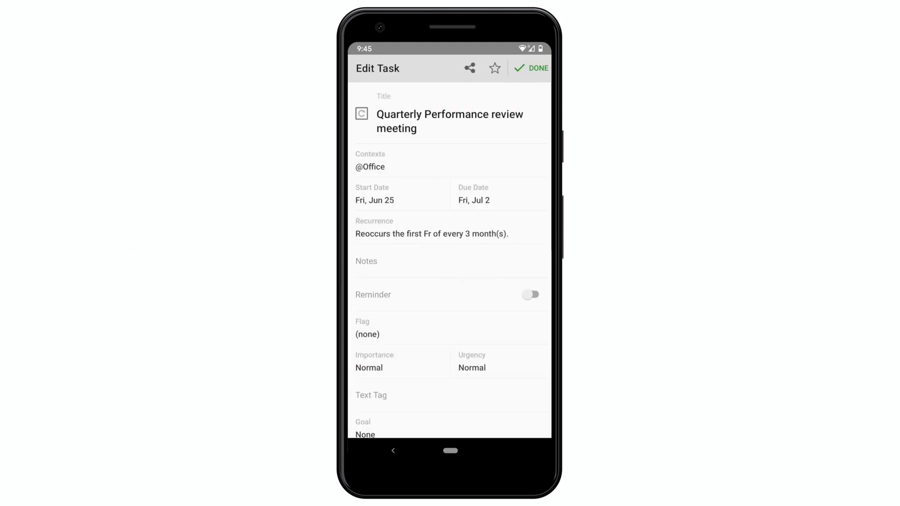
scroll(450, 261, down, 5)
scroll(451, 260, down, 5)
- Give the meeting task custom underline formatting, then collapse Work in All Tasks
click(412, 334)
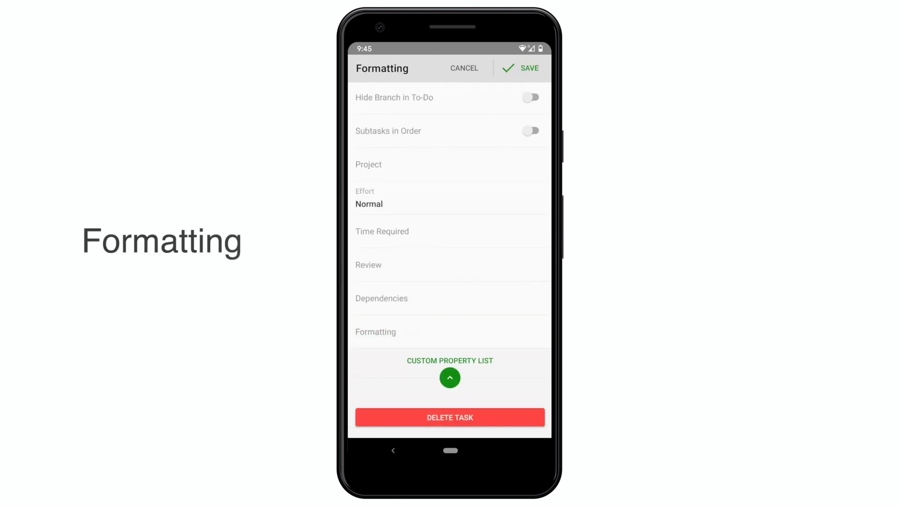
click(535, 116)
click(359, 237)
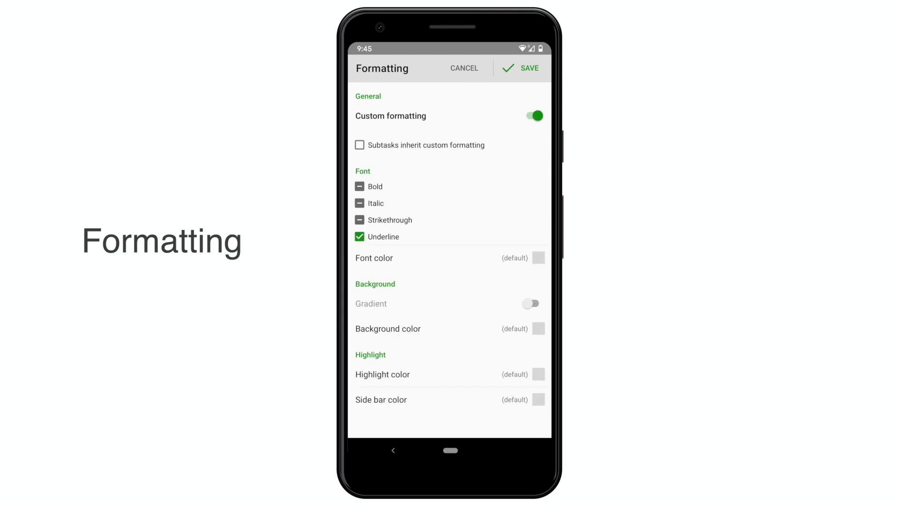
click(526, 70)
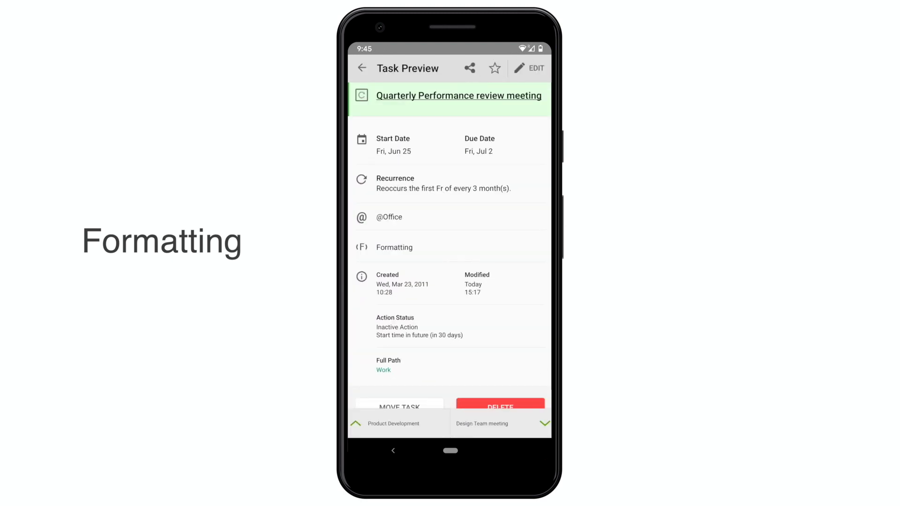
click(361, 67)
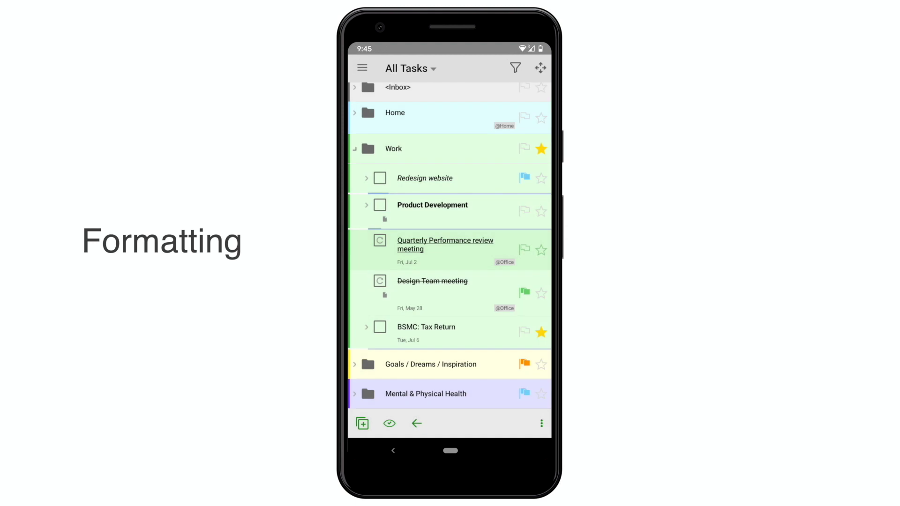
click(354, 148)
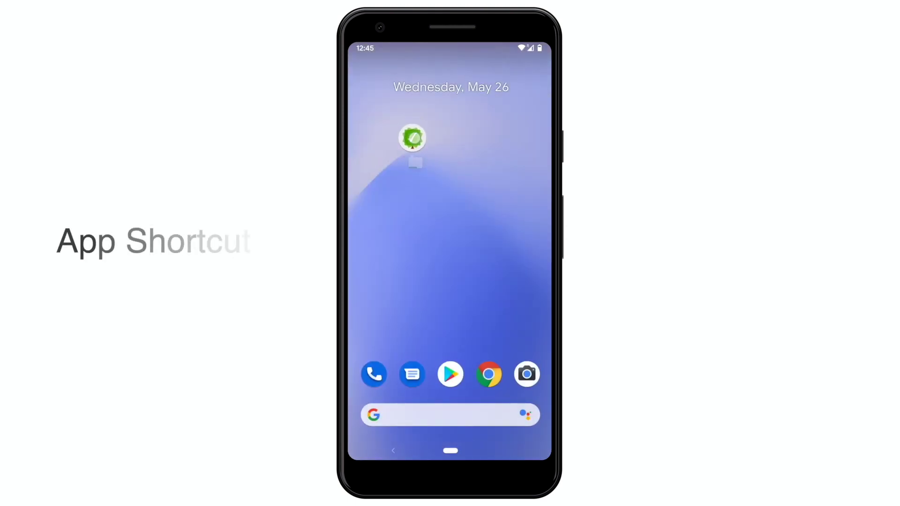
- Add a 'Call Kate' reminder pushed one hour later from the MLO home-screen shortcut
click(448, 201)
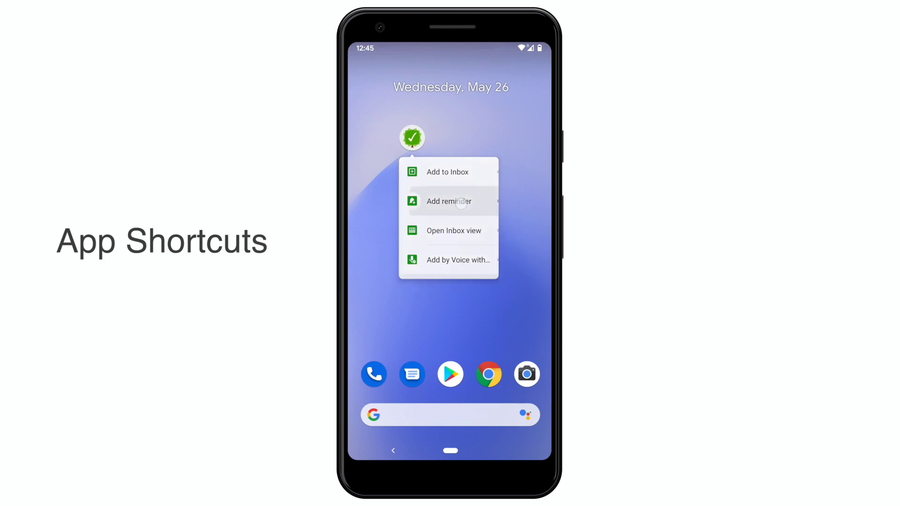
text(Call Kate)
click(471, 168)
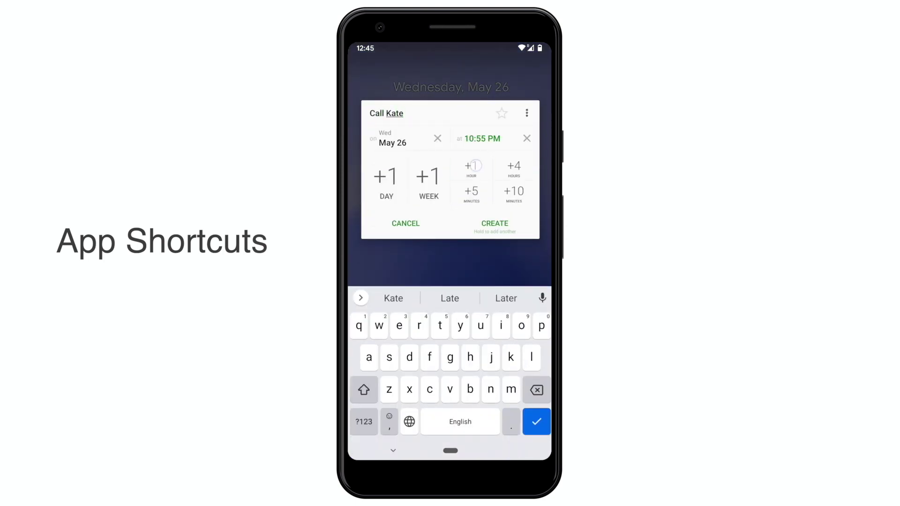
click(494, 223)
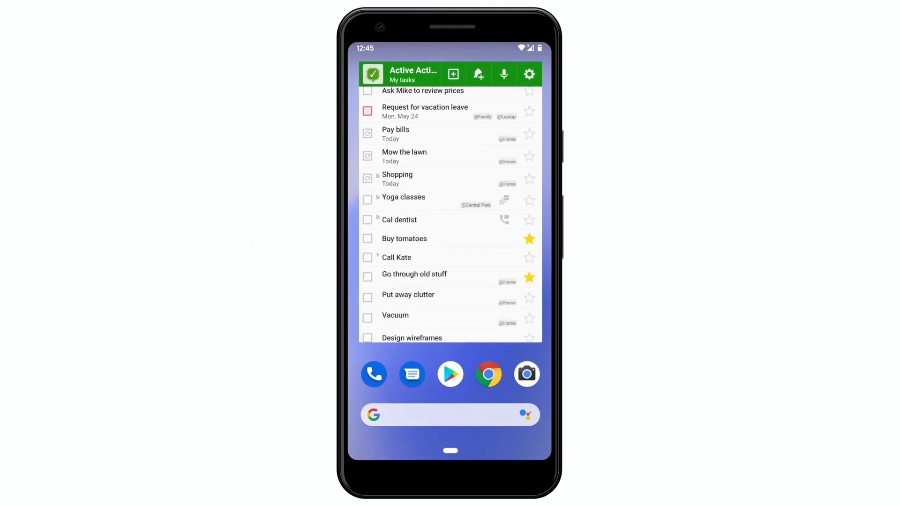
click(507, 200)
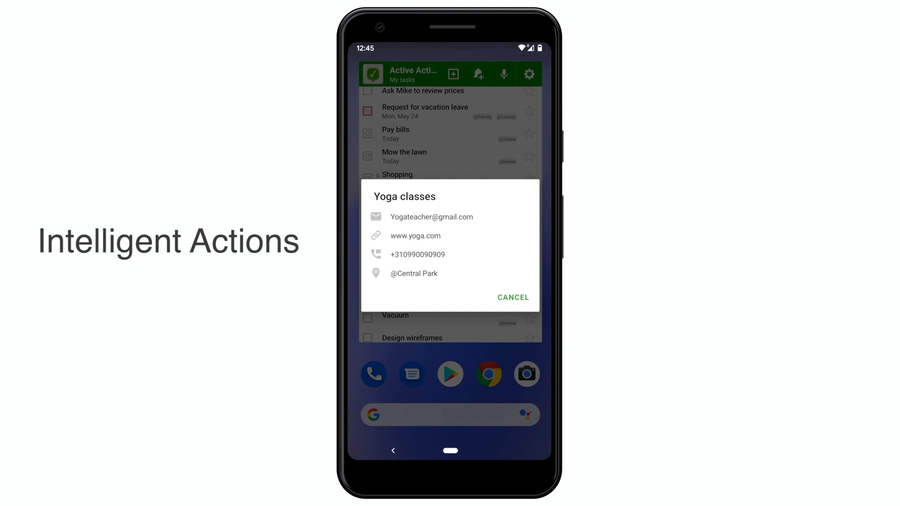
click(432, 216)
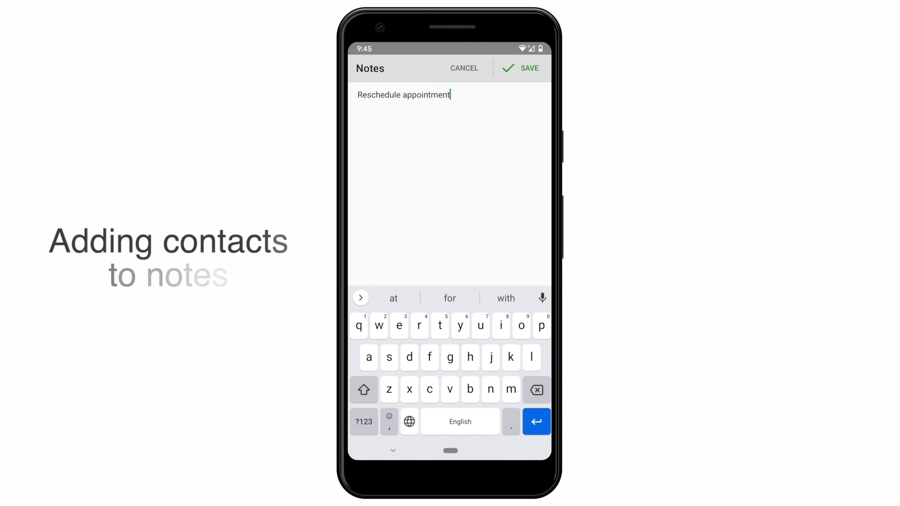
text(@)
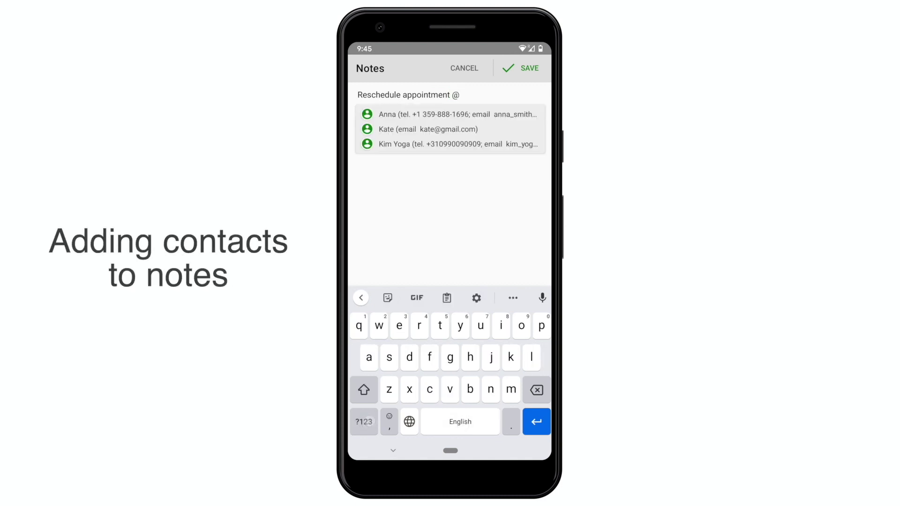
text(ann)
- Insert Anna's contact details into the Call dentist note and save it
click(450, 114)
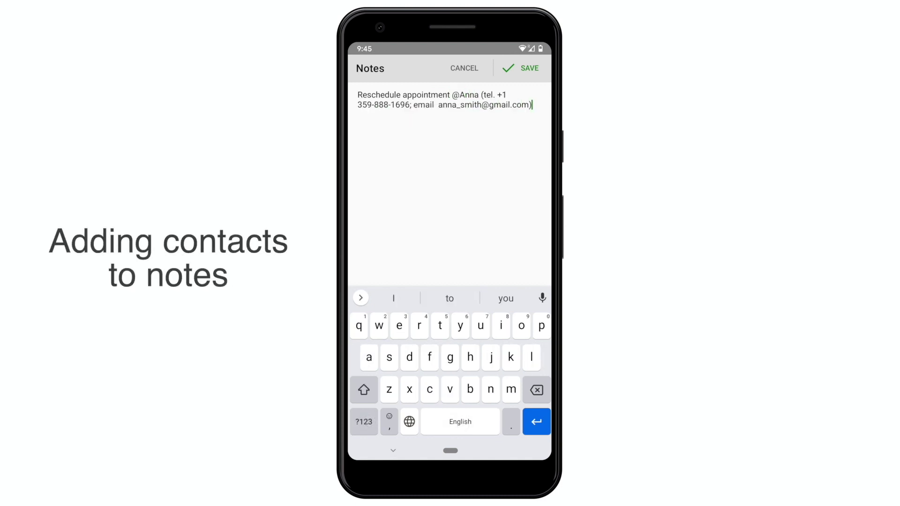
click(523, 68)
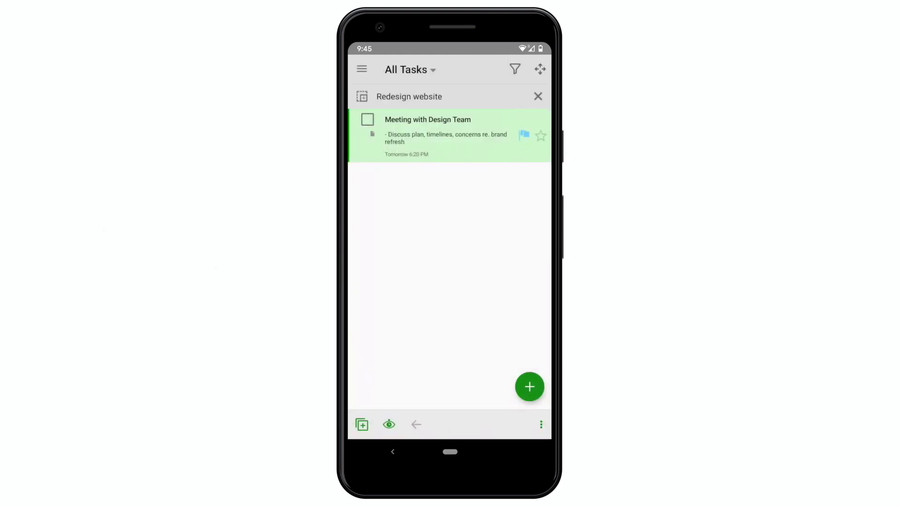
click(529, 386)
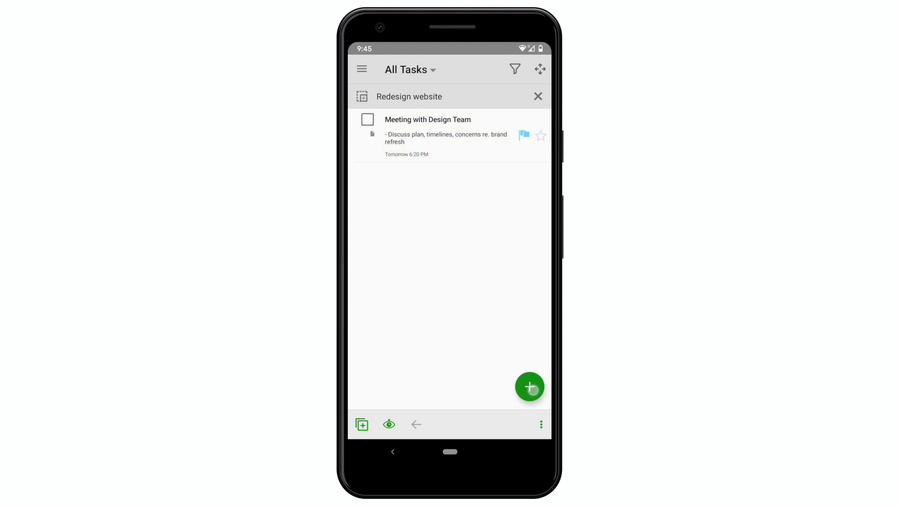
text(Discuss logo tomorrow 2p)
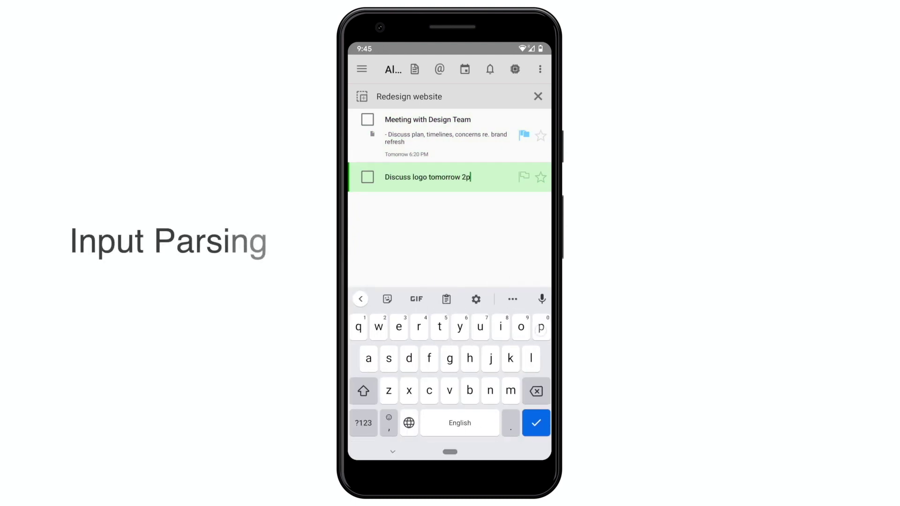
text(m @office)
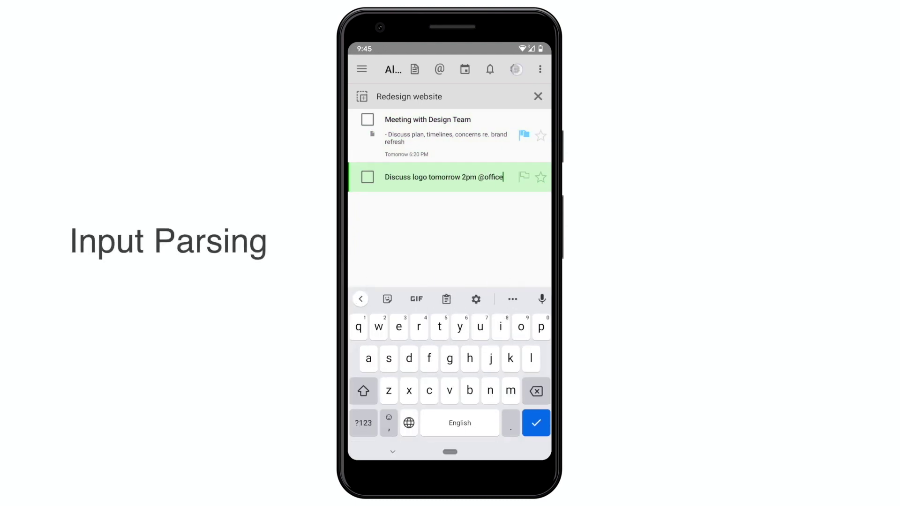
key(Return)
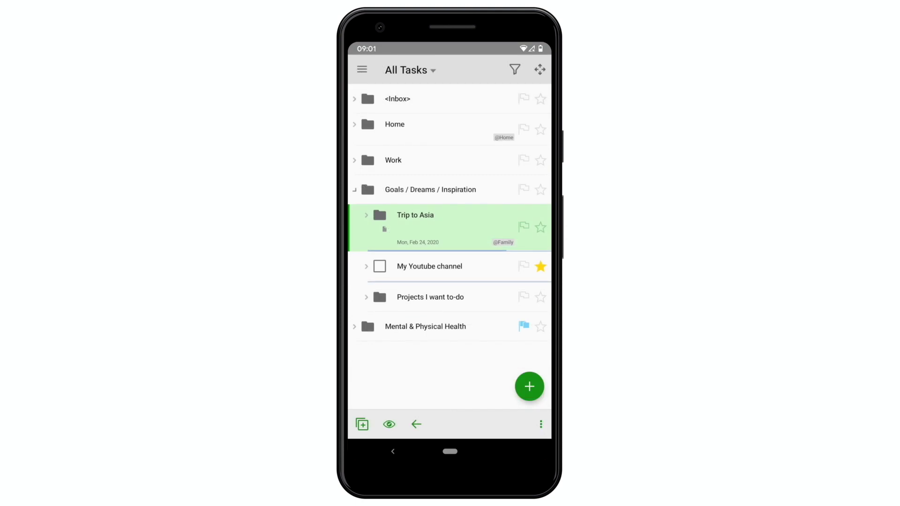
click(541, 424)
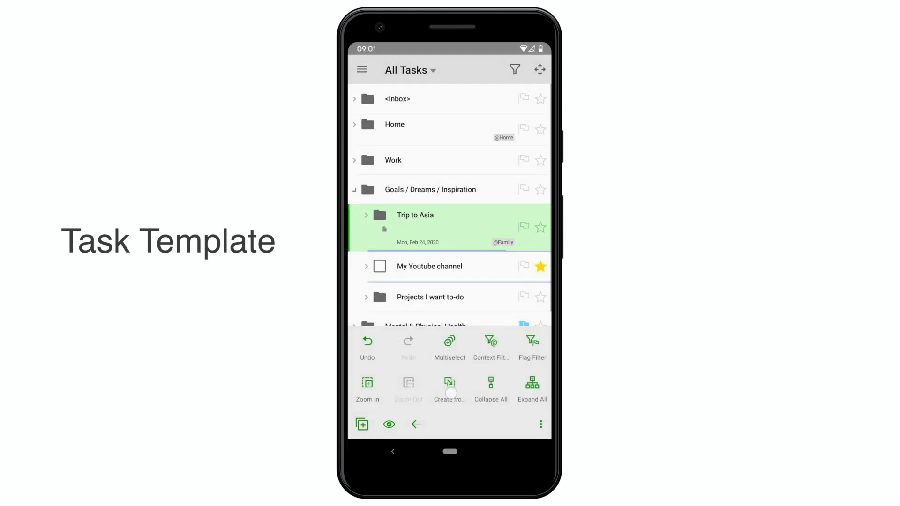
- Create a project from the Trip to Asia template with its anchor date set to tomorrow
click(449, 386)
click(515, 70)
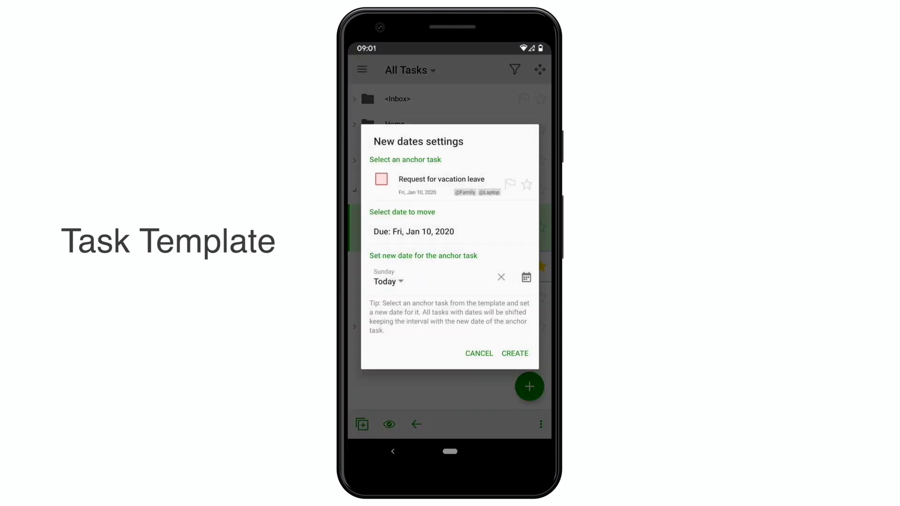
click(388, 281)
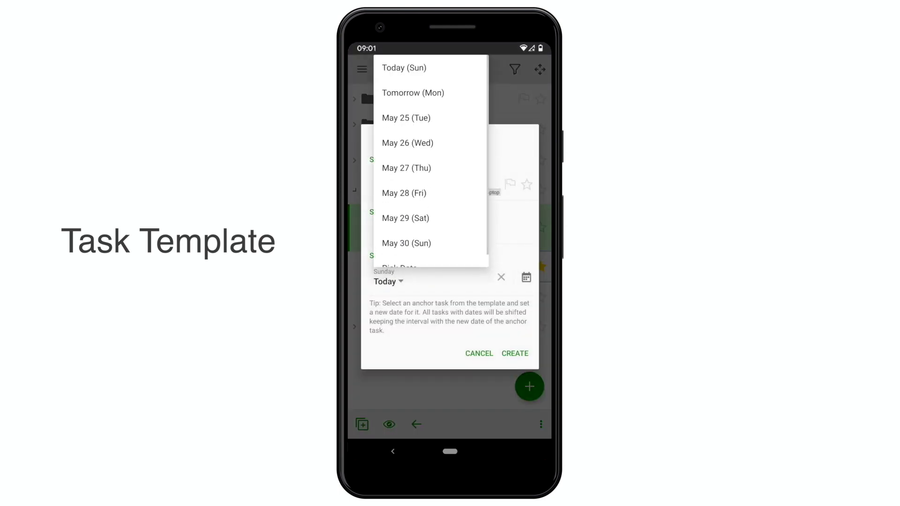
click(412, 91)
click(514, 353)
- Rename the new project to 'Trip to Europe'
key(BackSpace)
key(BackSpace)
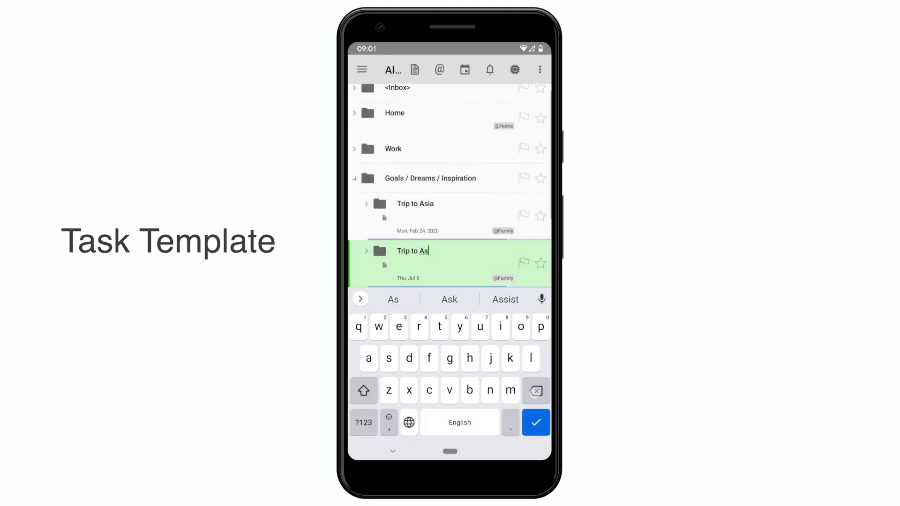
key(BackSpace)
key(BackSpace)
text(Europe)
key(Return)
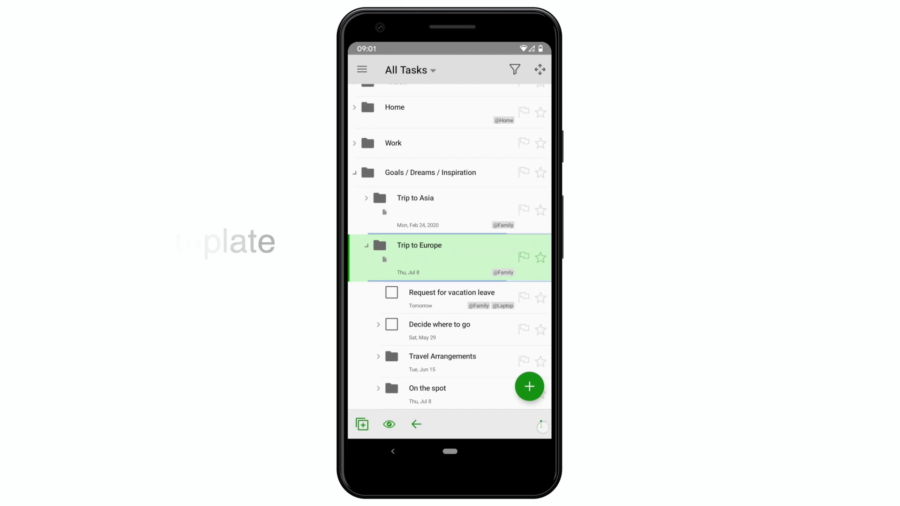
click(540, 424)
- Undo back to the 'Send the report' entry, removing Trip to Europe
click(367, 348)
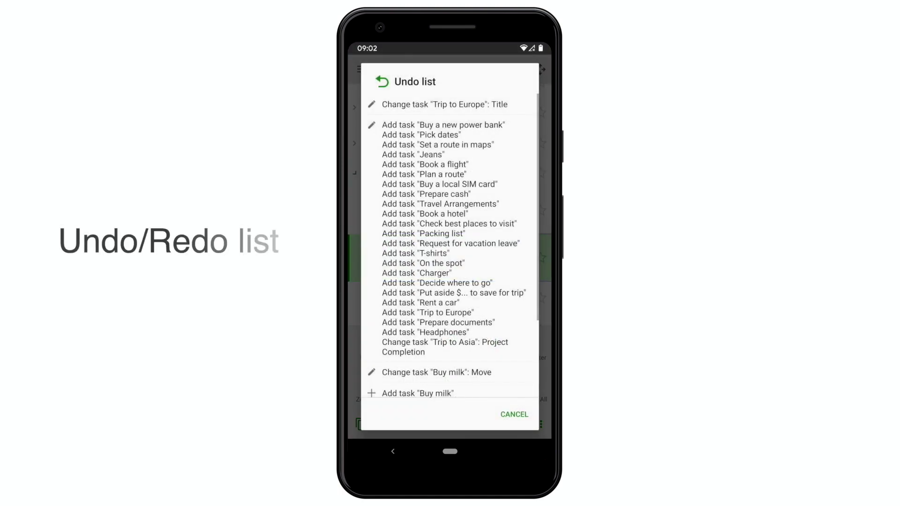
scroll(497, 227, down, 1)
click(448, 383)
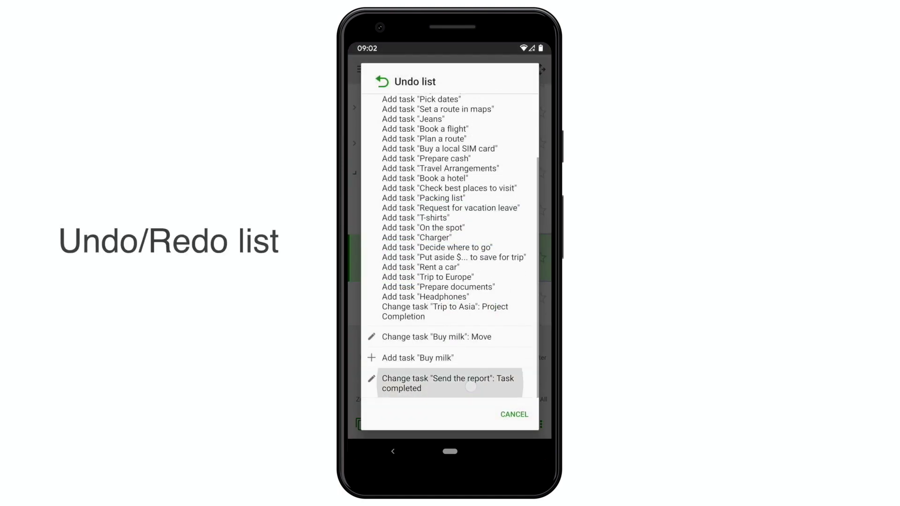
click(517, 260)
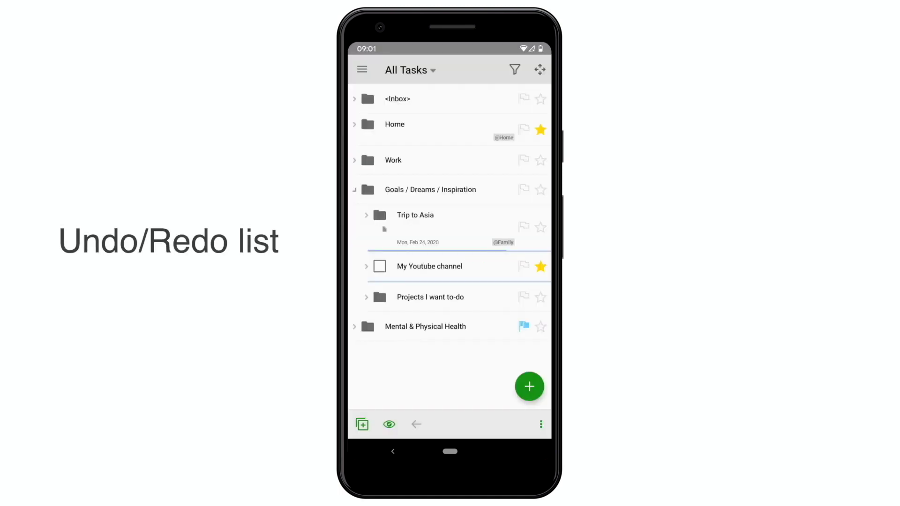
click(361, 69)
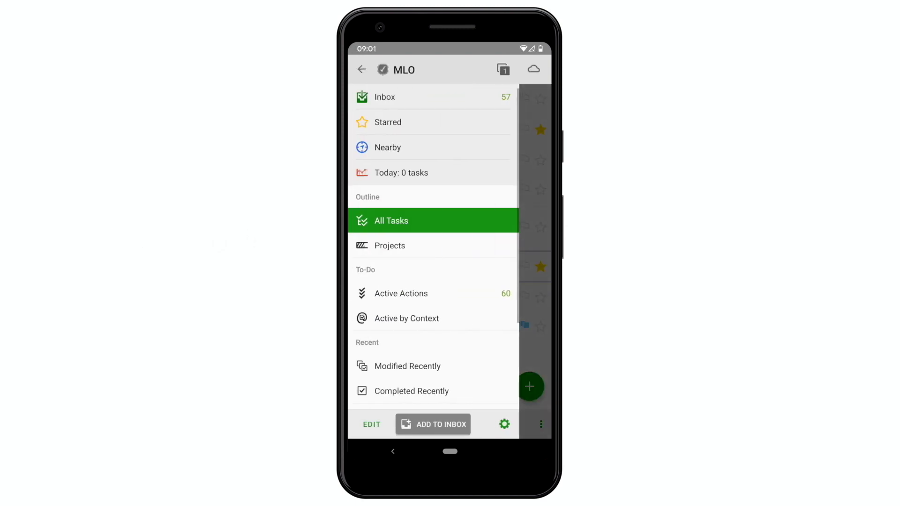